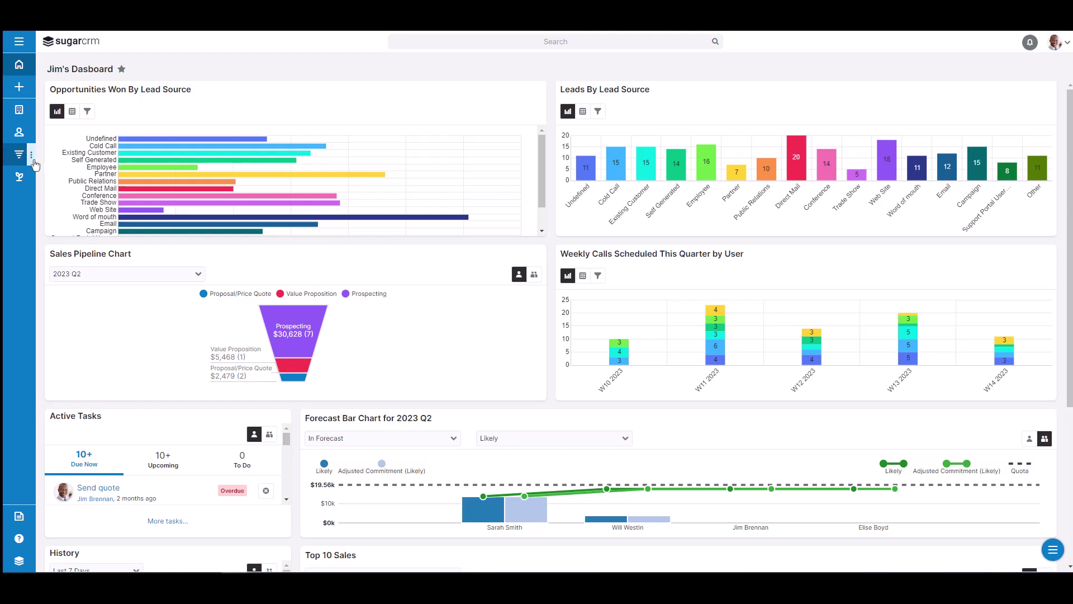
Create a new opportunity named "Underwater Mining – Laptops for Sales and Marketing"
click(33, 161)
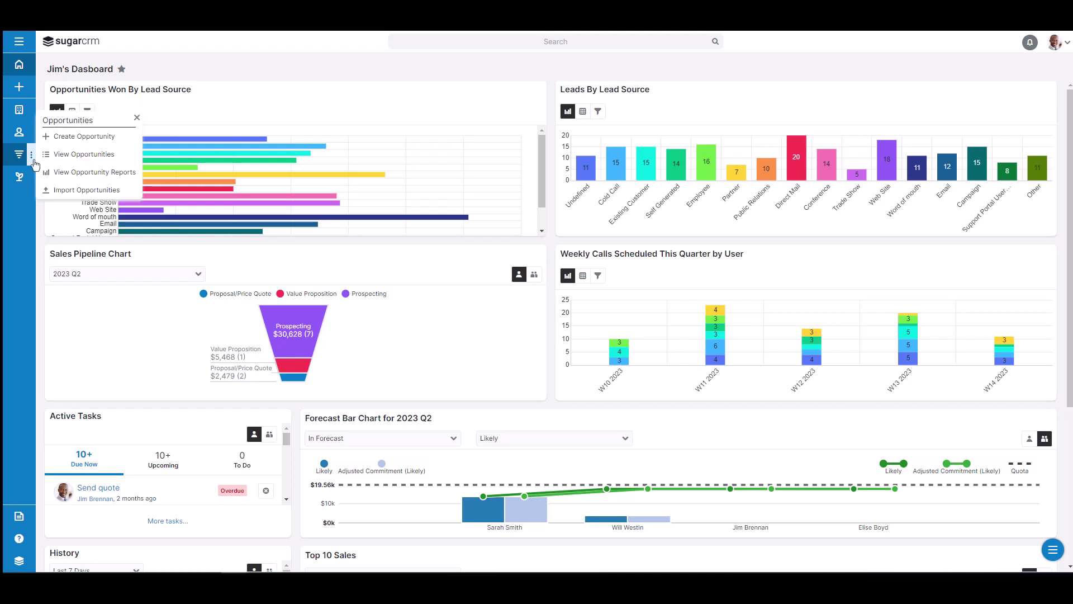
click(128, 144)
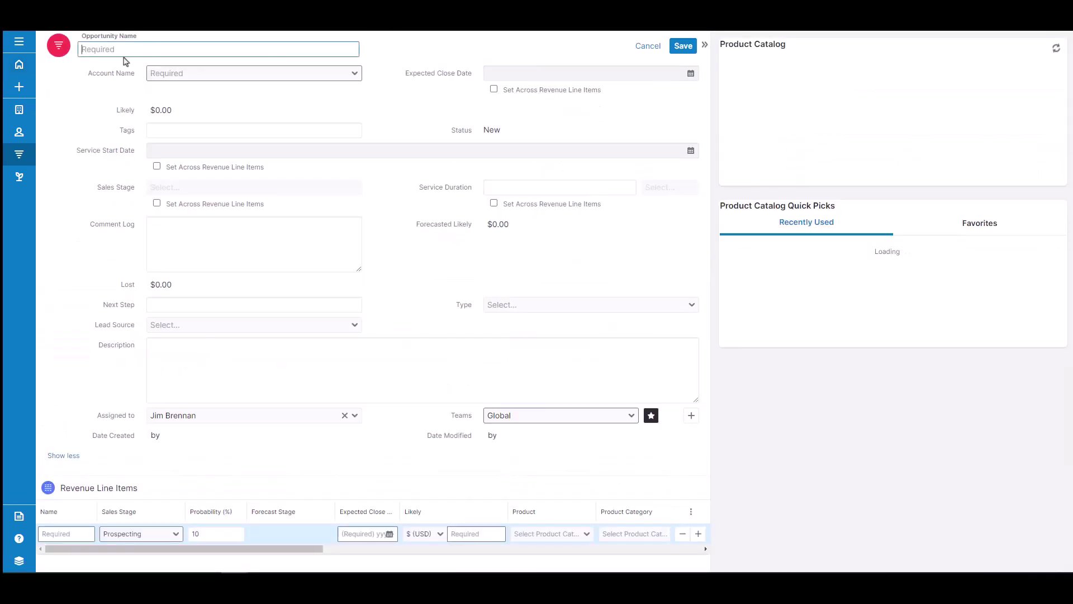
text(Underwater Mining – Laptops for Sales and Marketing)
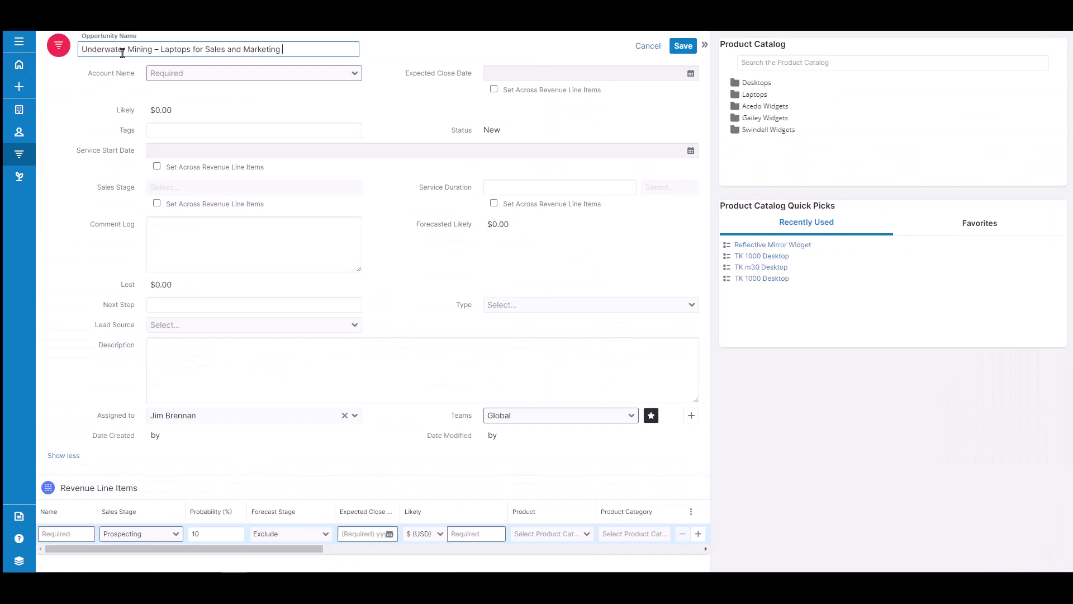
Find the account Underwater Mining Inc. and assign it to the opportunity
click(232, 80)
text(U)
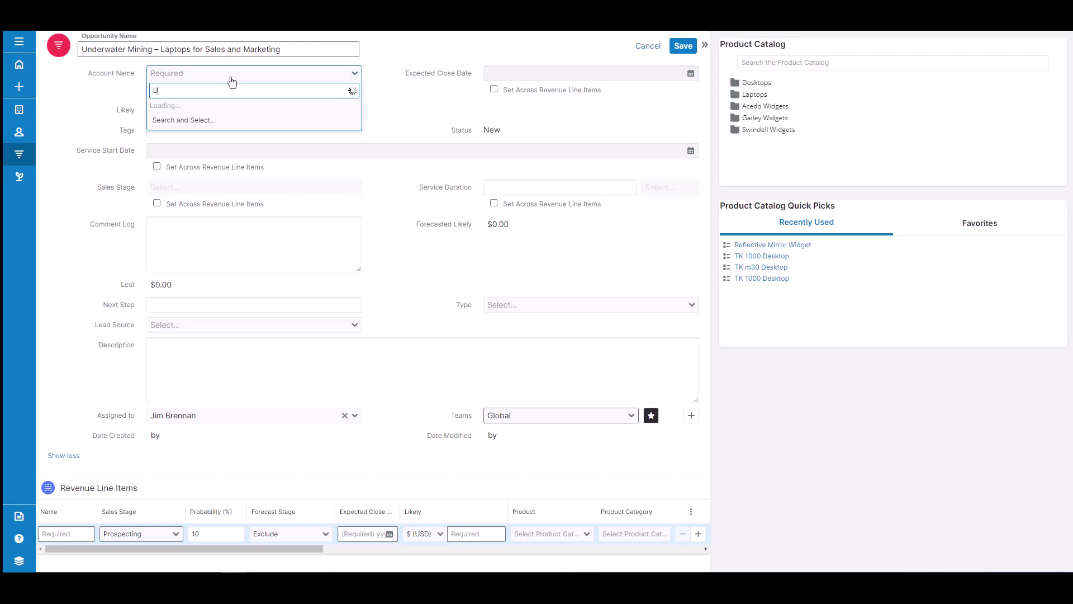
text(nder)
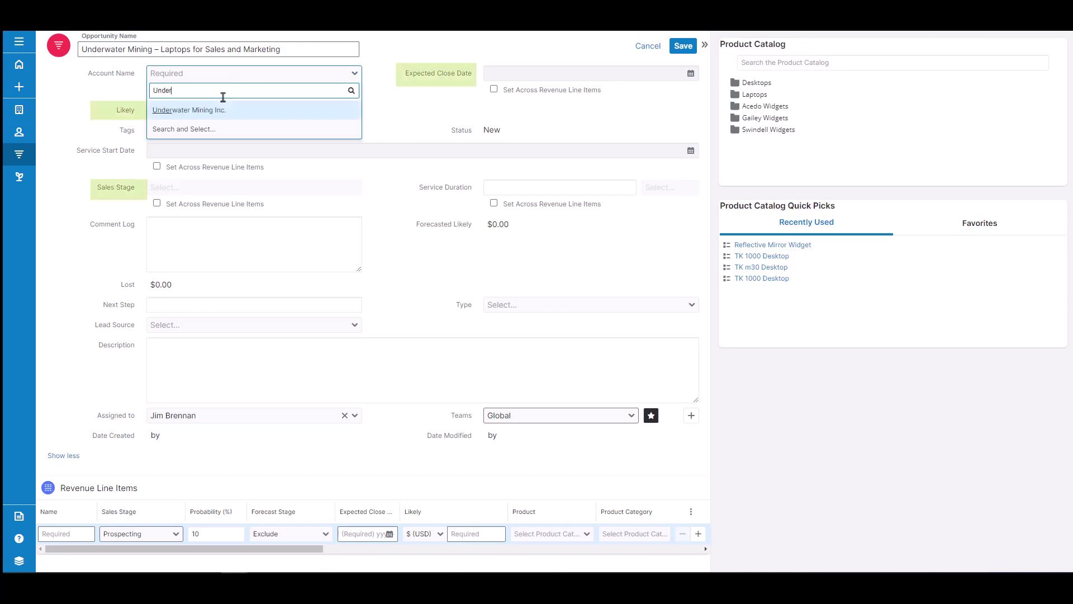
click(223, 109)
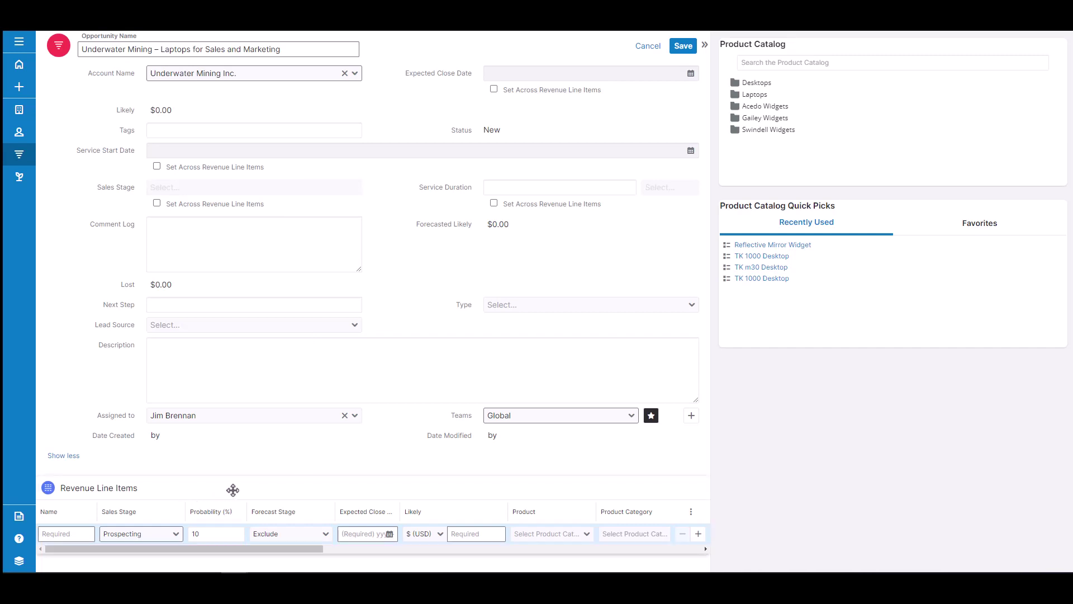
Add the first TK 1000 Desktop under Laptops as a revenue line item, with forecast stage Include and expected close date 2023-04-09
click(756, 96)
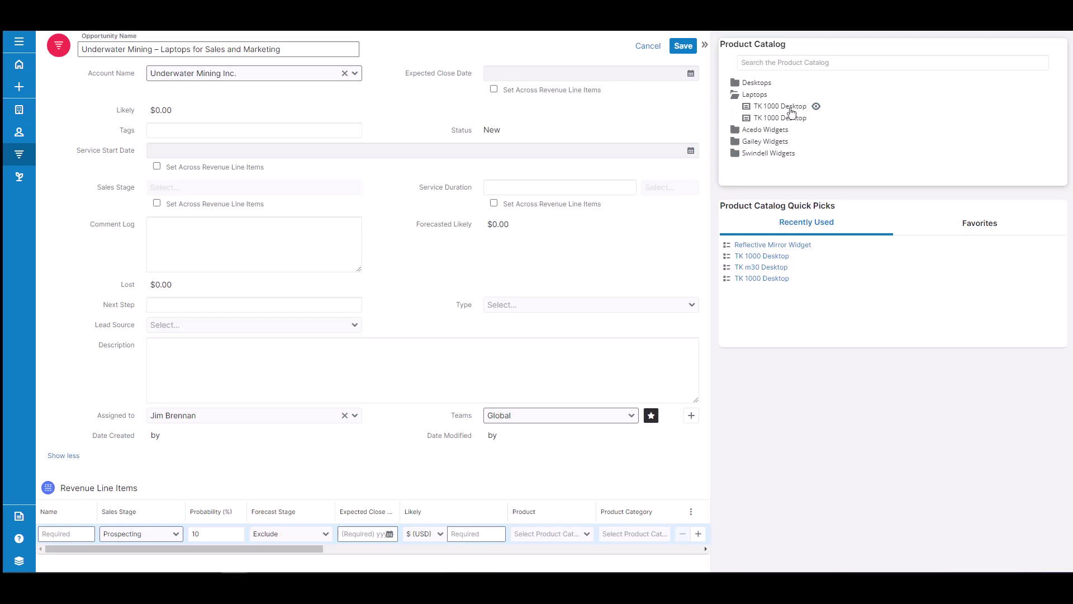
click(791, 109)
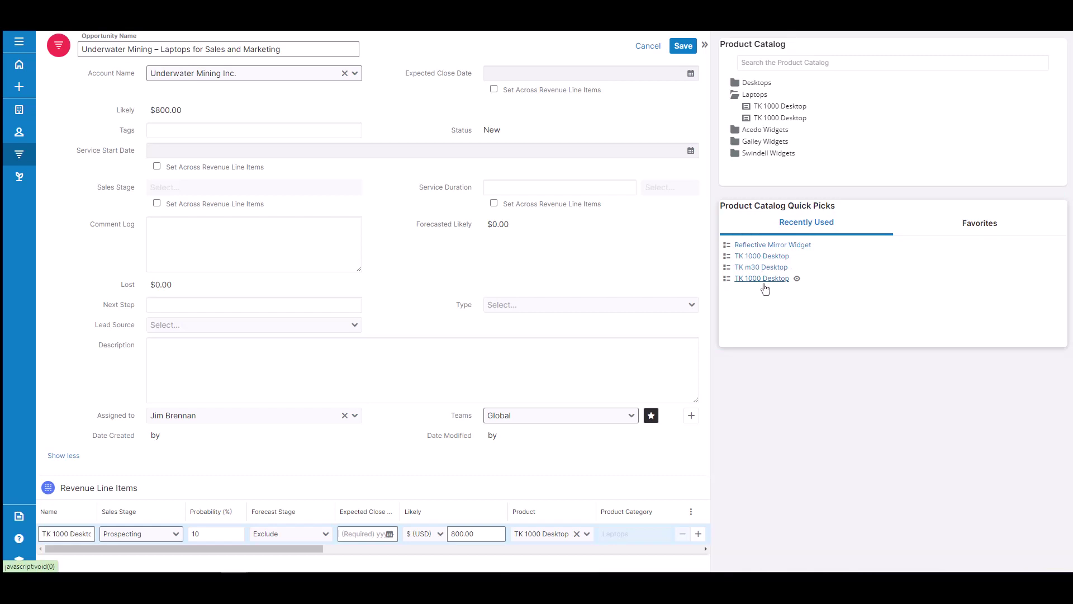
click(323, 537)
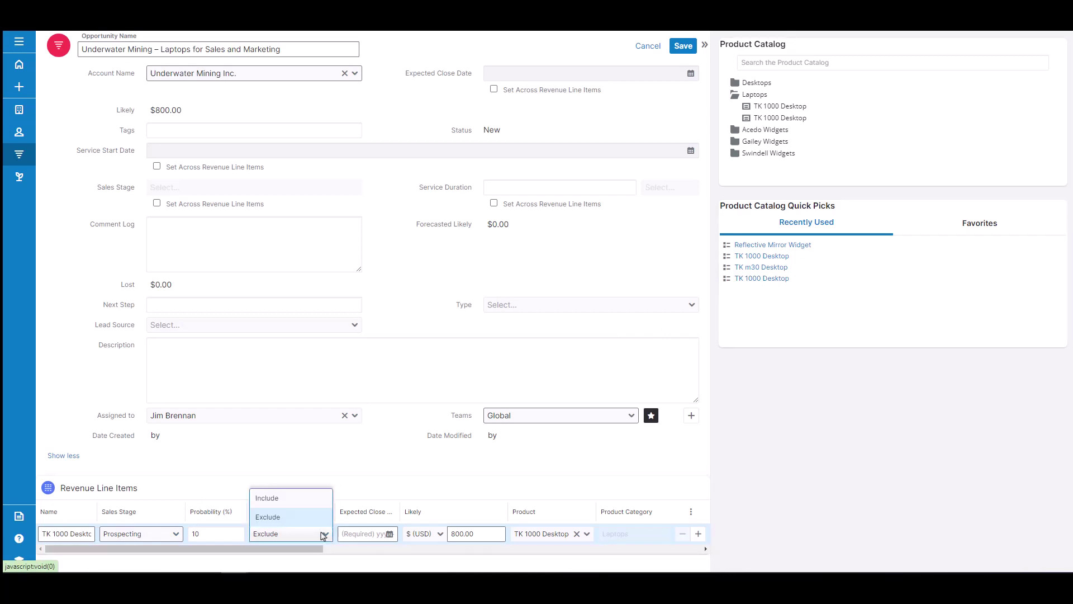
click(318, 503)
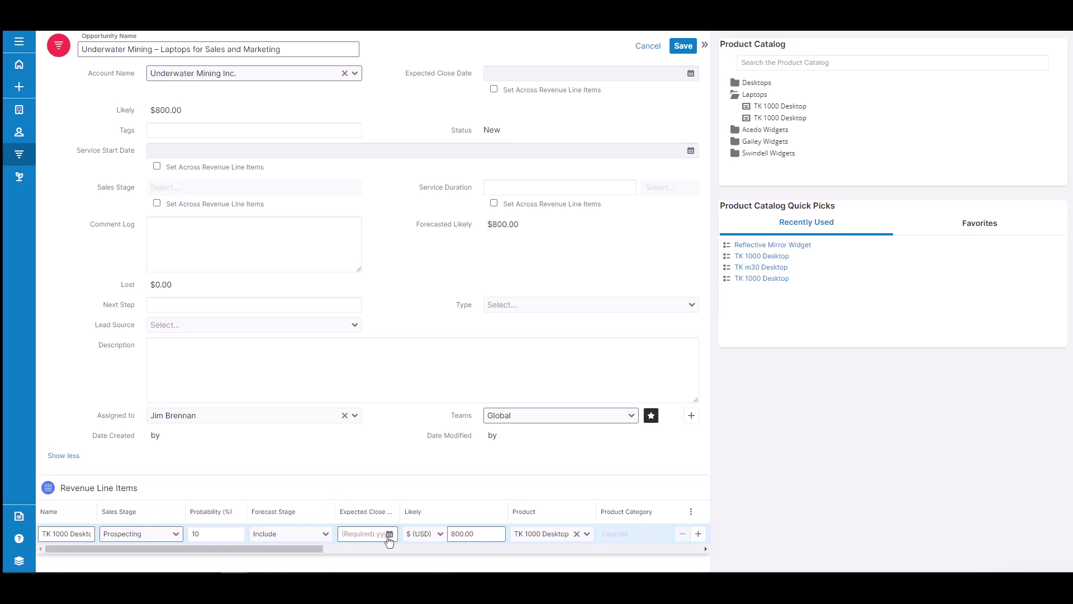
click(390, 534)
scroll(394, 537, down, 2)
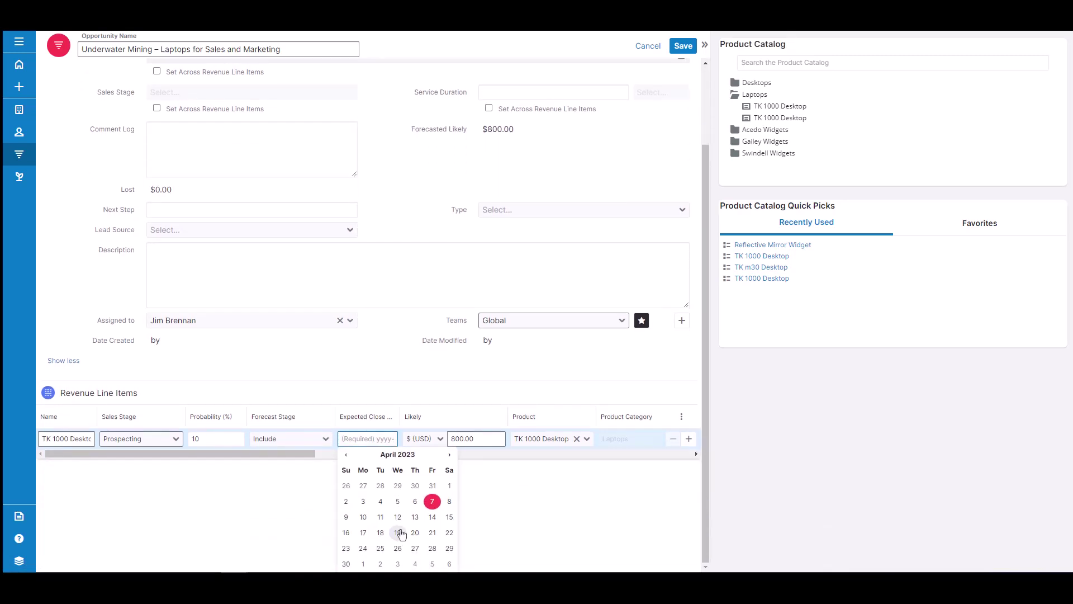
click(348, 518)
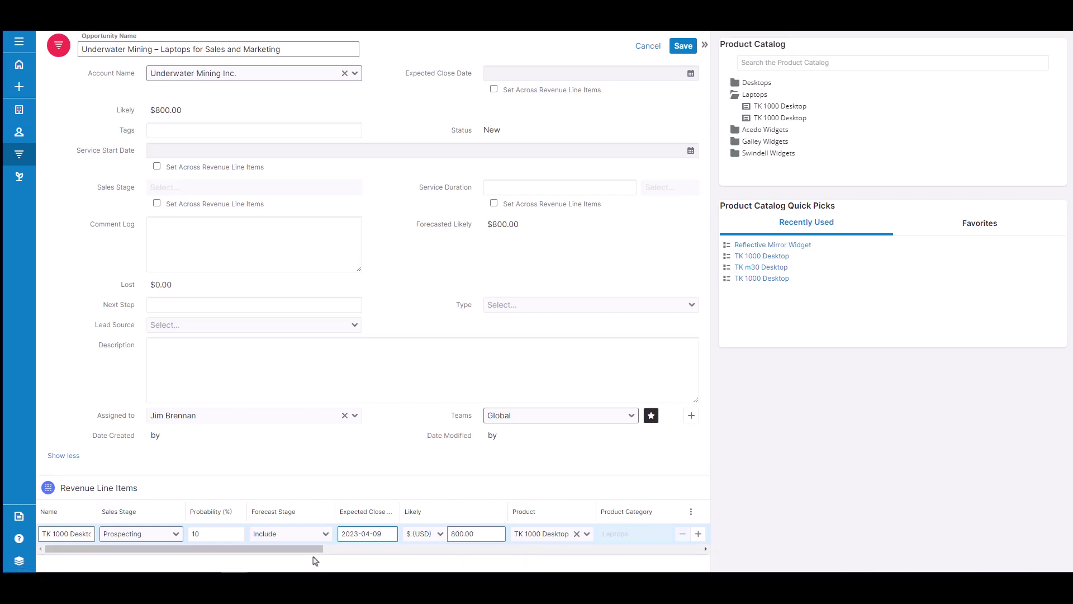
Set the TK 1000 Desktop line item's quantity to 100 and its likely amount to 90,000
drag(314, 560, 416, 559)
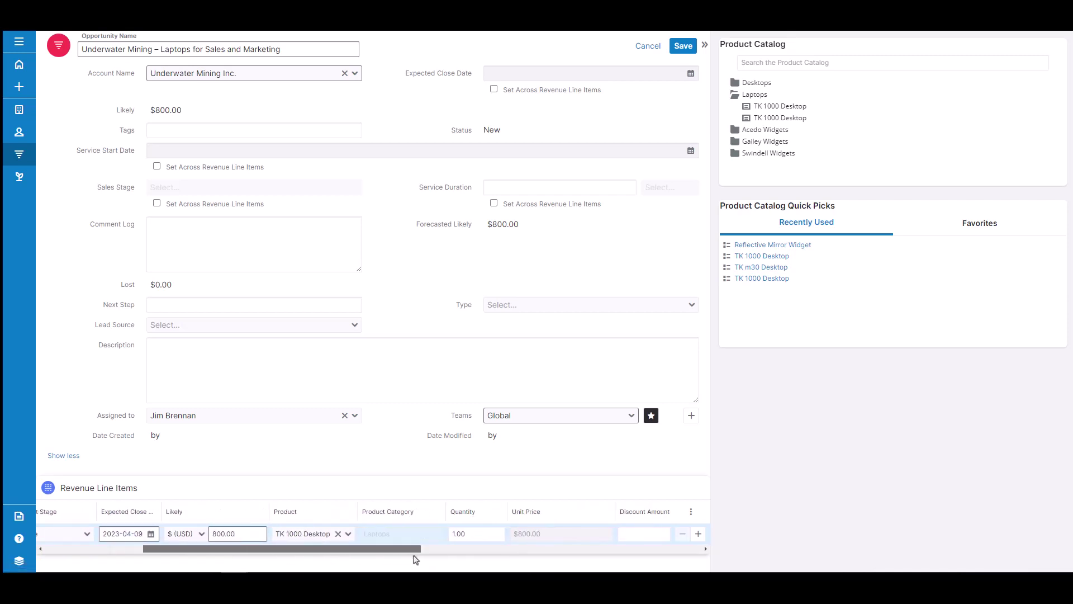
click(453, 534)
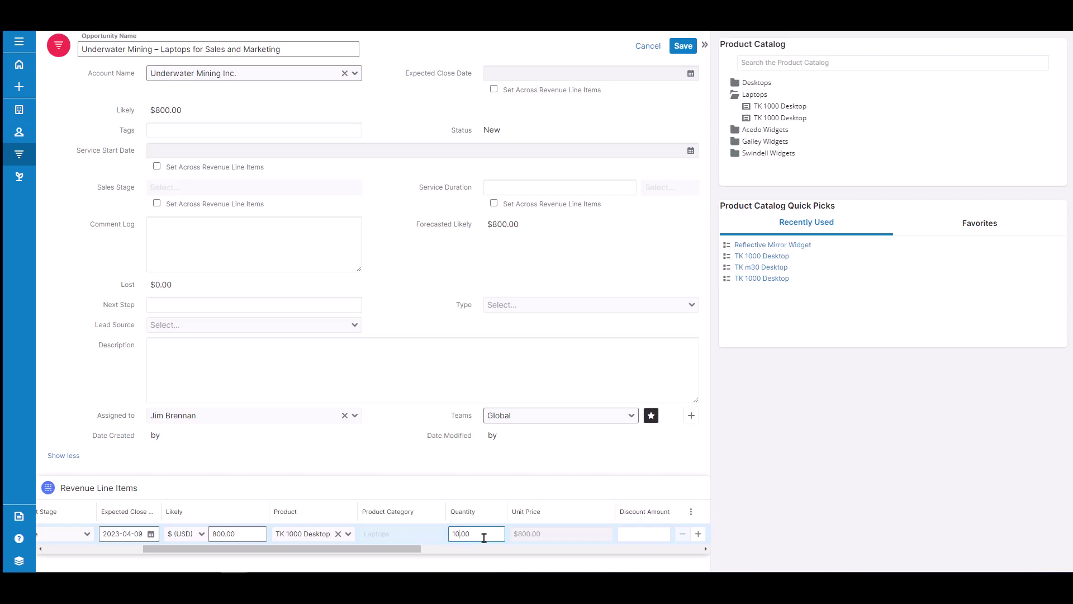
click(216, 534)
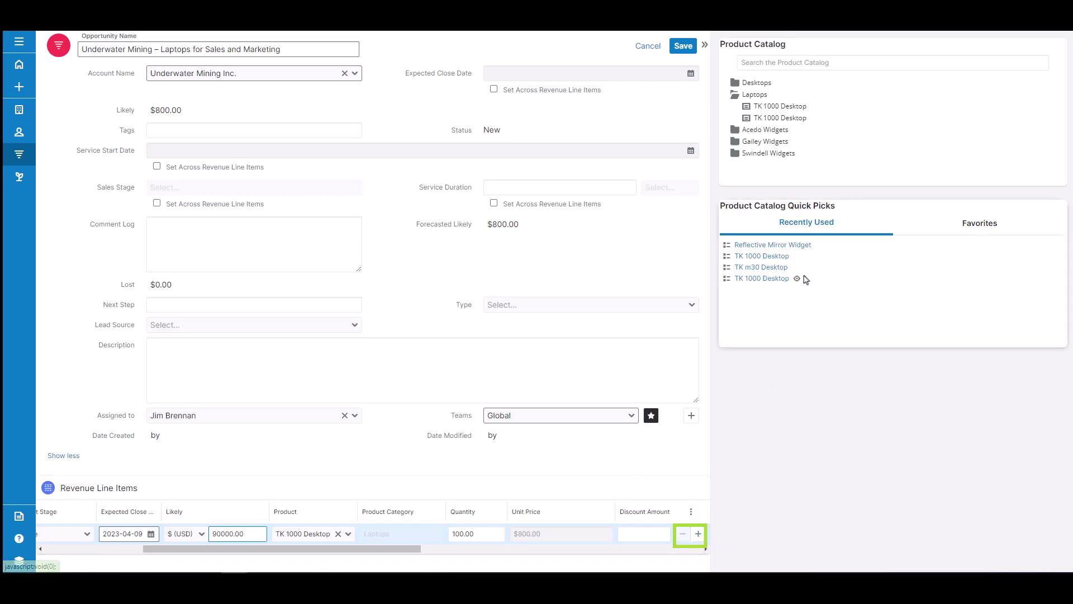
Add the recently used TK m30 Desktop as another line item, with forecast stage Include and expected close date 2023-04-30
click(774, 272)
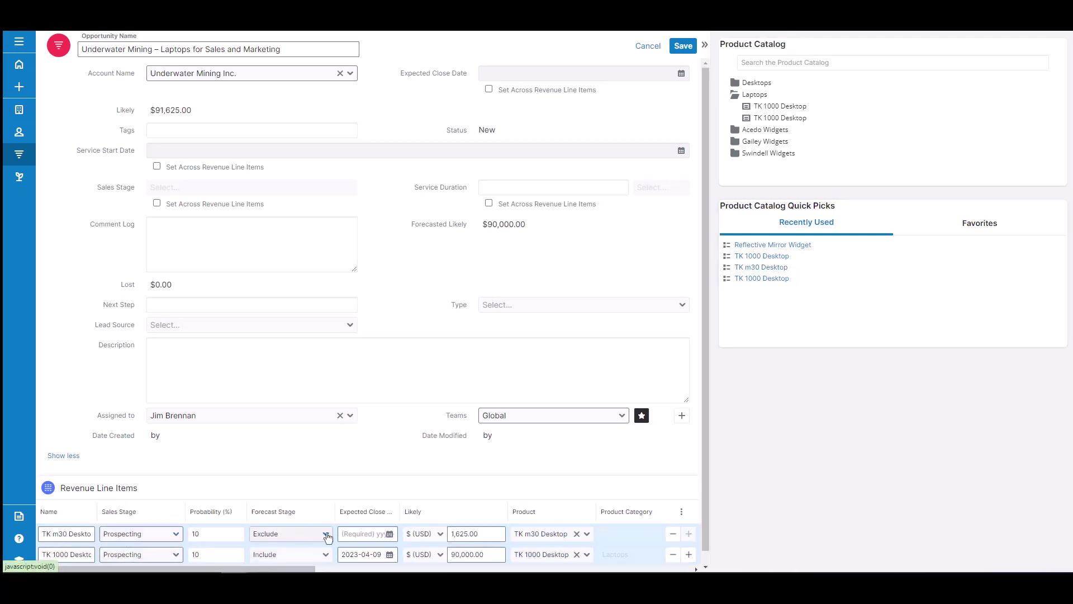
click(327, 537)
click(307, 501)
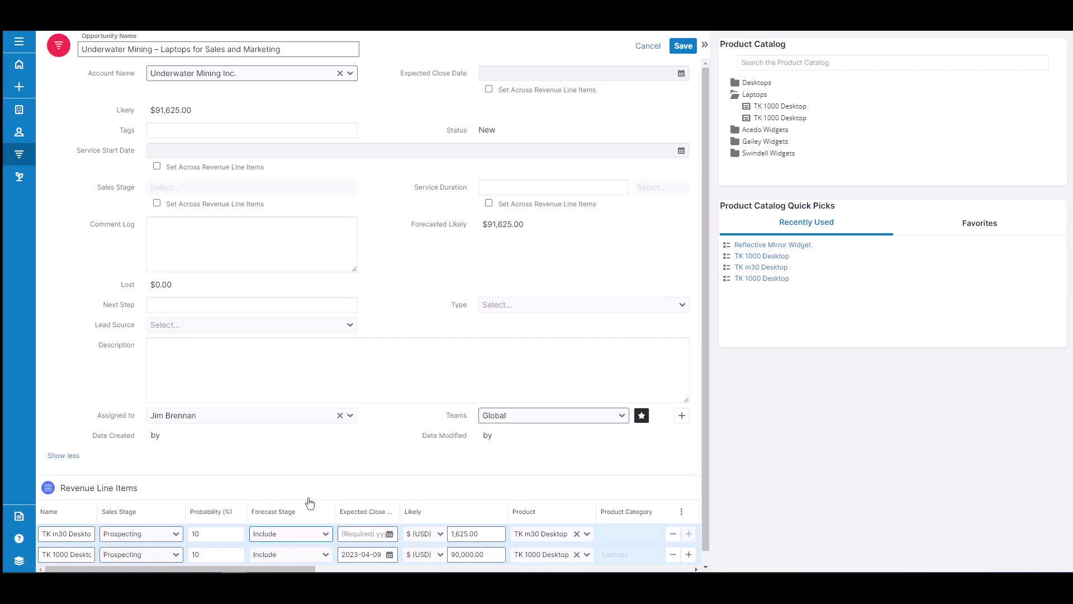
click(390, 534)
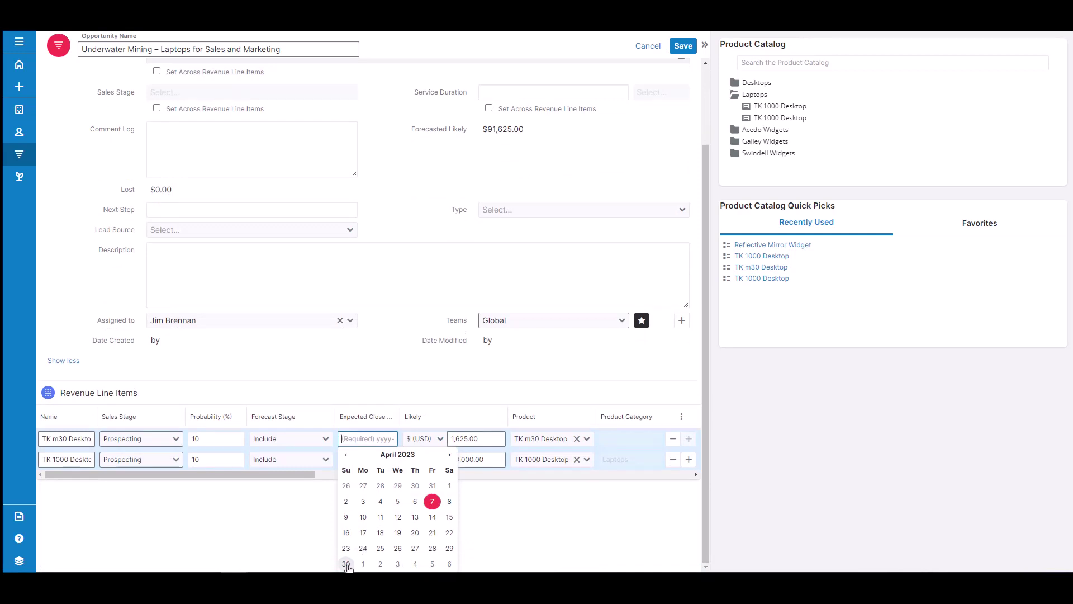
click(346, 564)
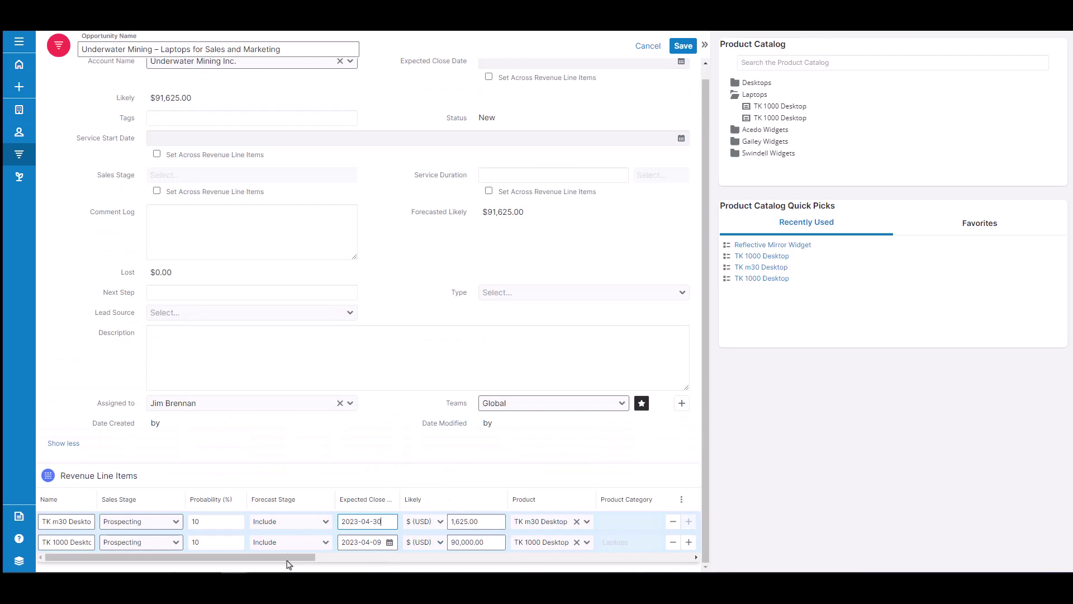
Set the TK m30 Desktop line item's quantity to 50 and likely amount to 81,250, and save the opportunity
click(312, 563)
drag(312, 563, 362, 559)
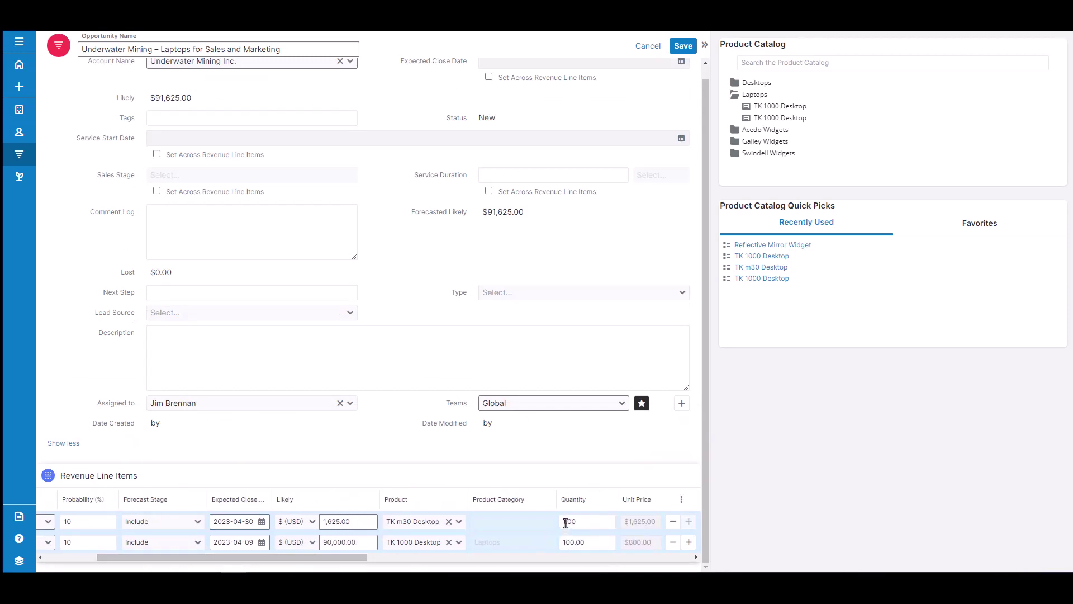
click(565, 522)
drag(332, 521, 312, 521)
text(81,25)
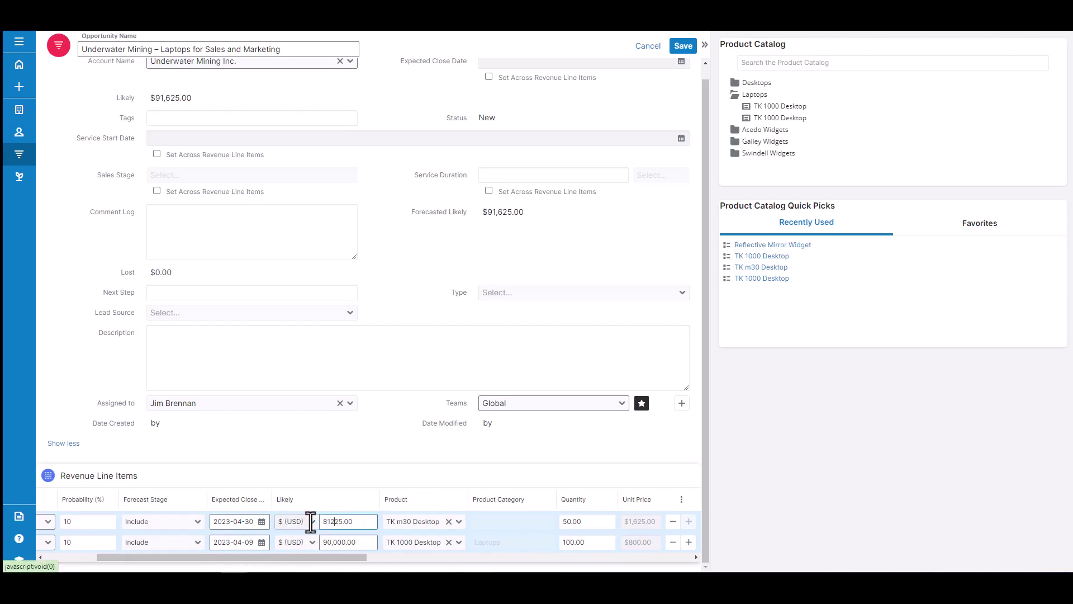
text(0)
click(684, 47)
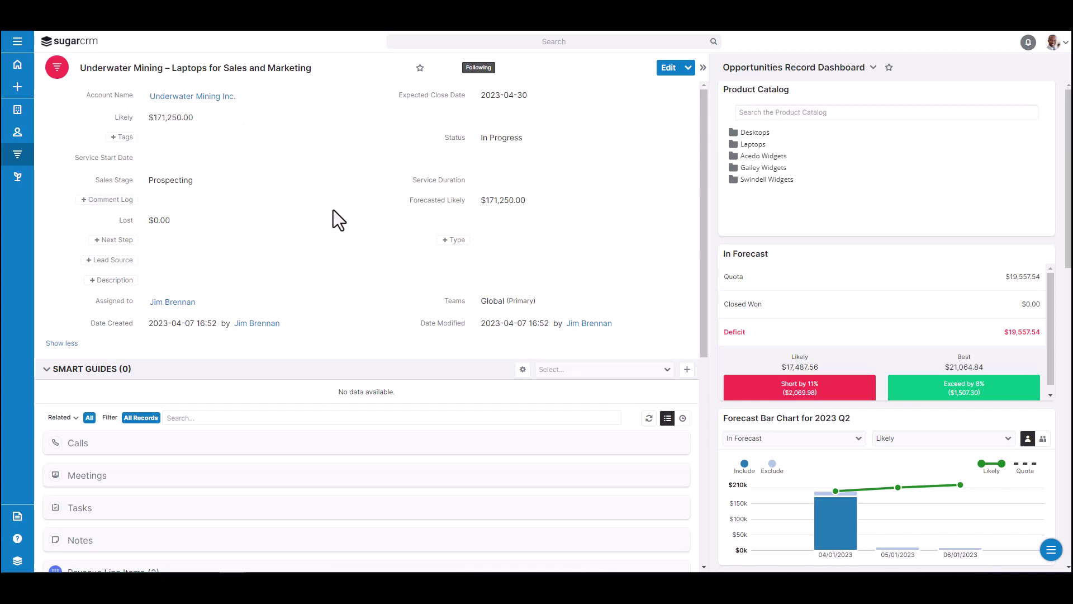
Expand the saved opportunity's related Revenue Line Items and look through their columns
scroll(335, 211, down, 7)
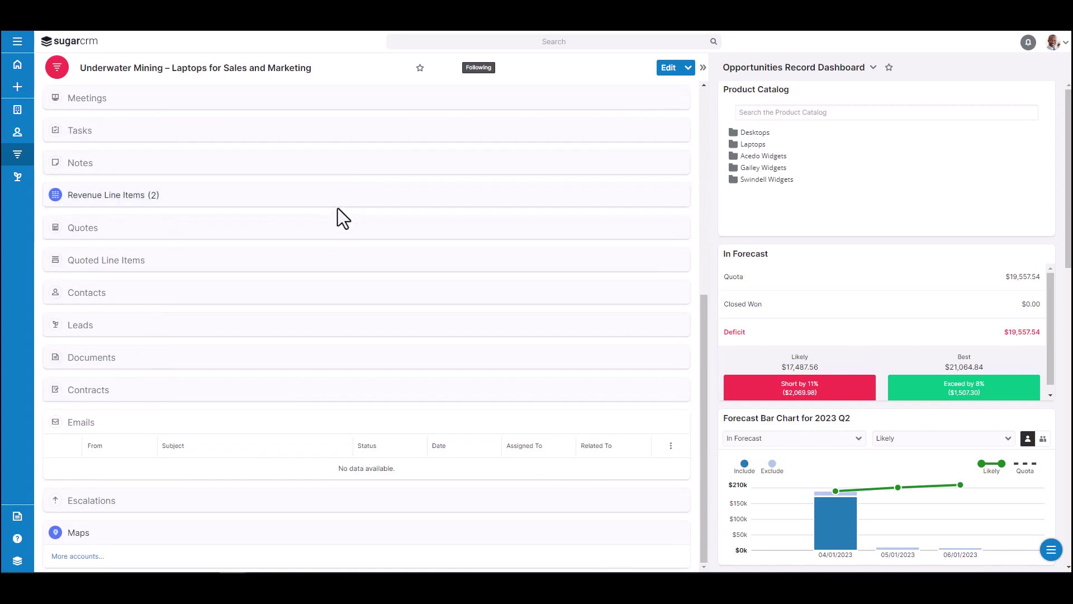
click(362, 202)
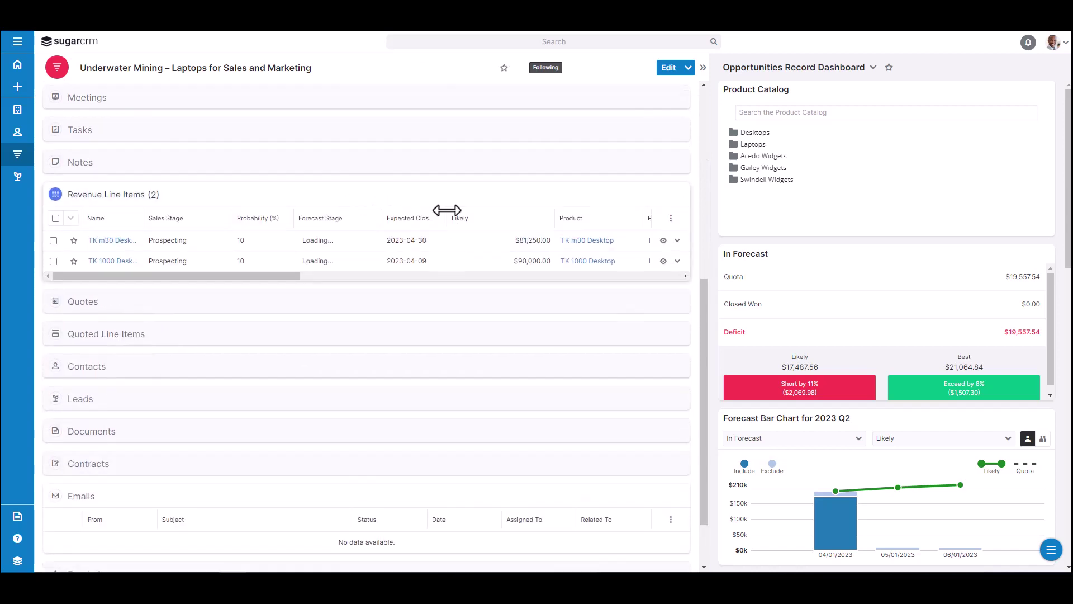
scroll(447, 210, down, 1)
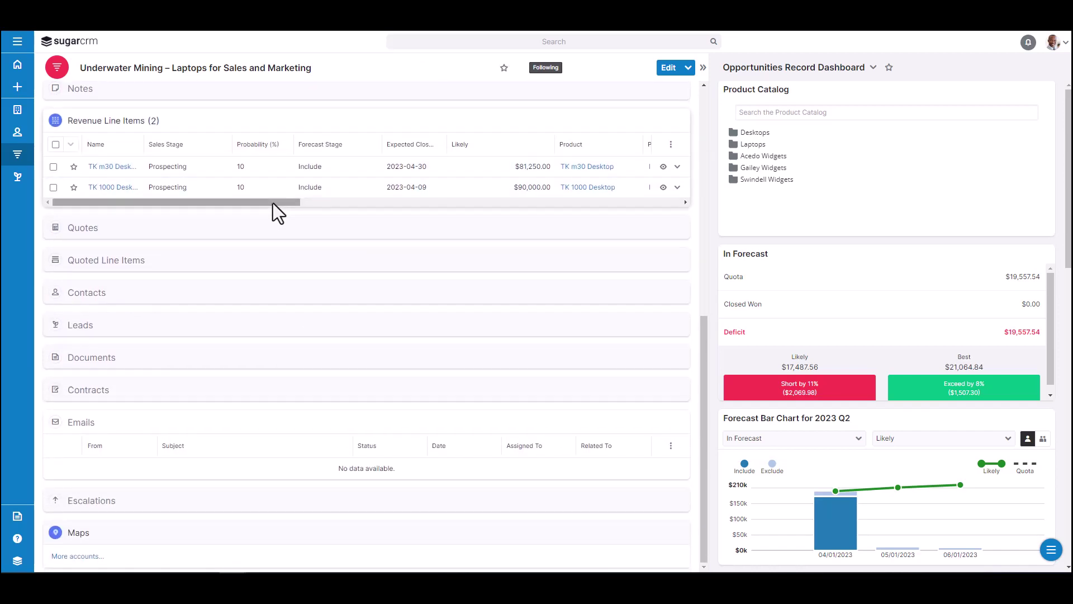
drag(272, 203, 307, 204)
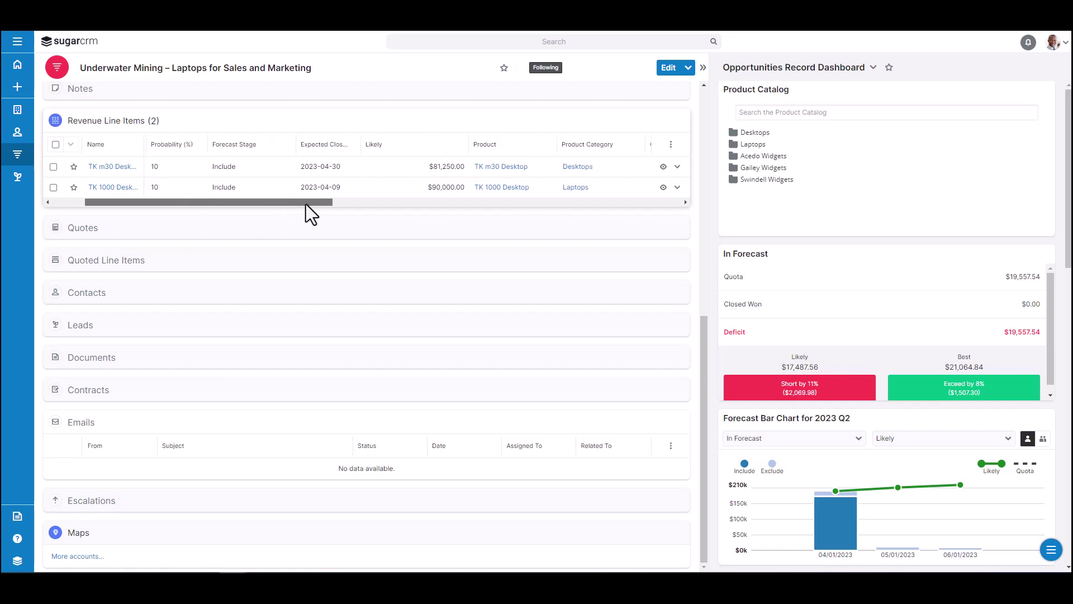
scroll(679, 139, up, 1)
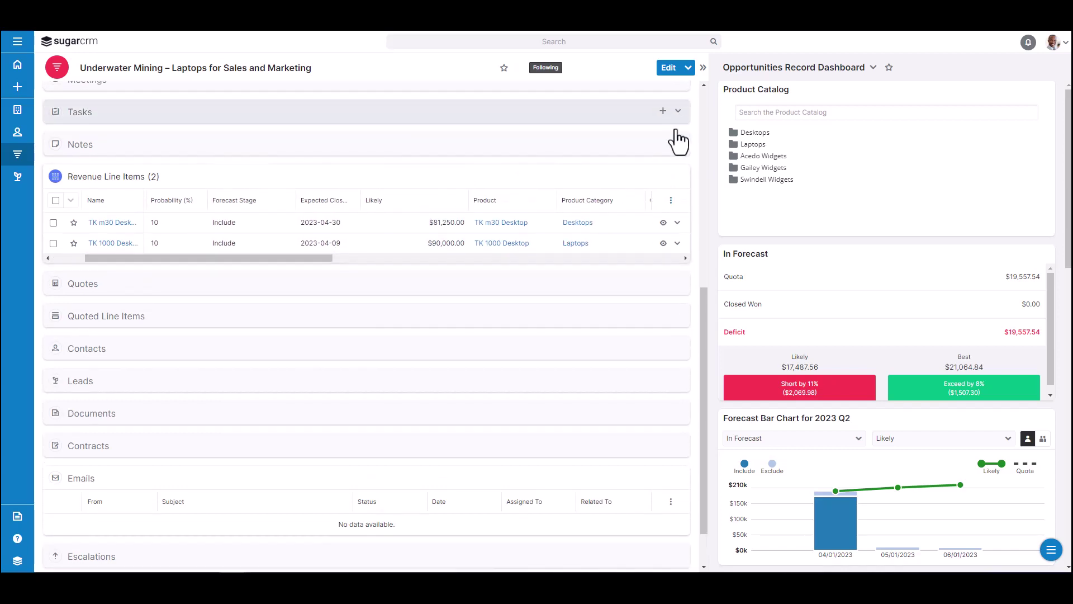
scroll(678, 215, down, 1)
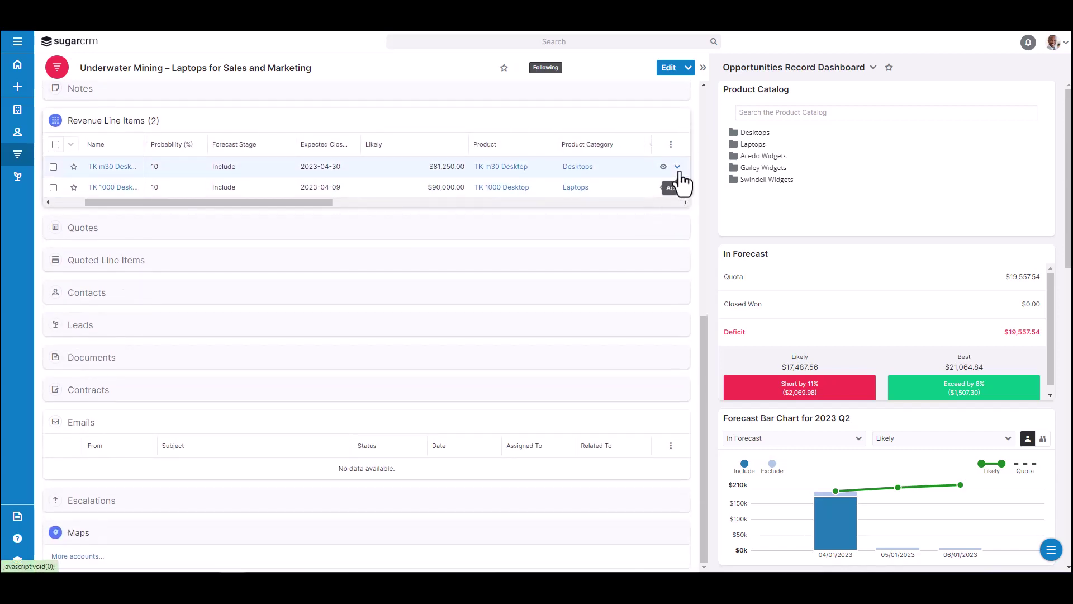
Edit the TK m30 Desktop line item in place, set its expected close date to 2023-04-16 and save it
click(677, 166)
click(639, 183)
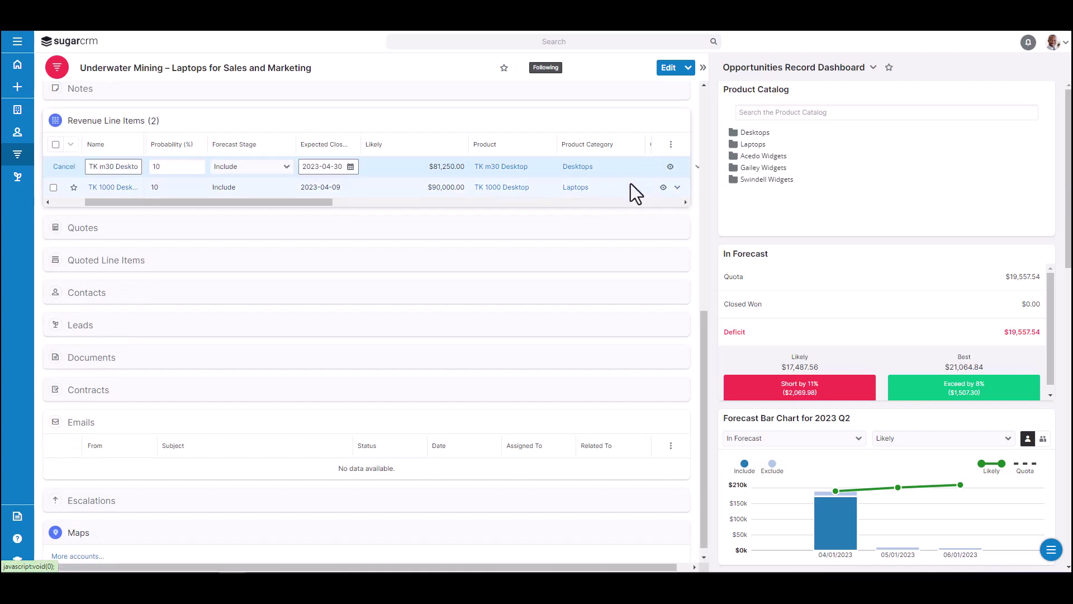
click(349, 174)
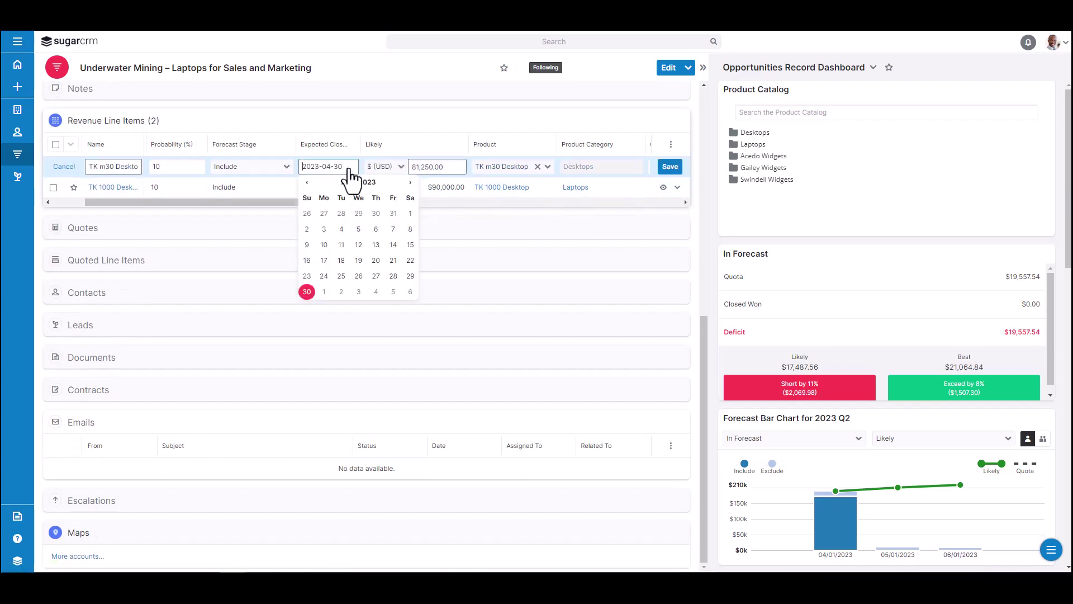
click(307, 260)
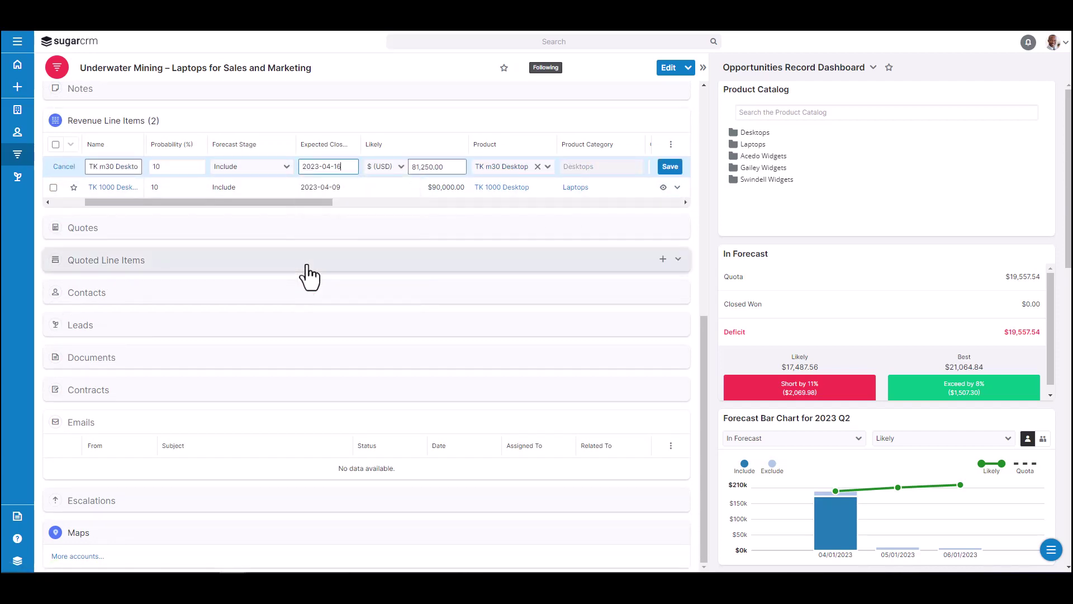
click(673, 168)
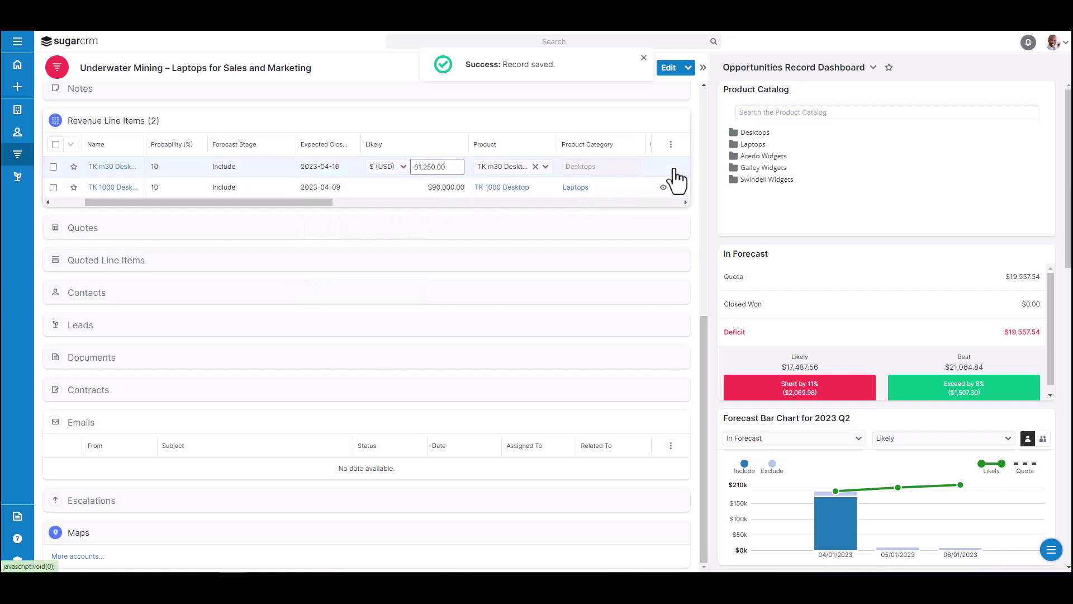
scroll(677, 184, up, 5)
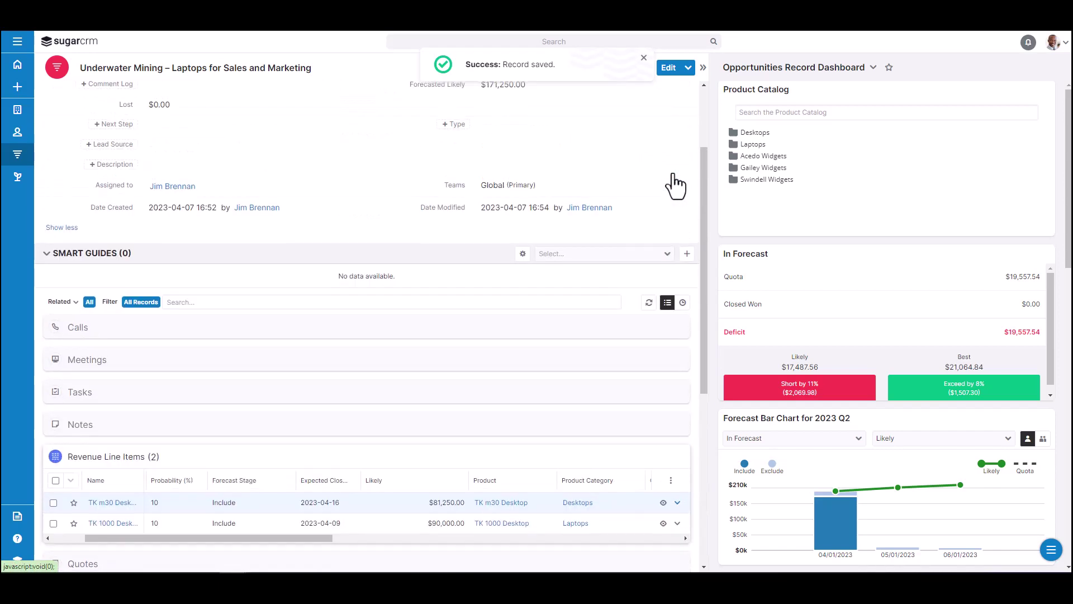